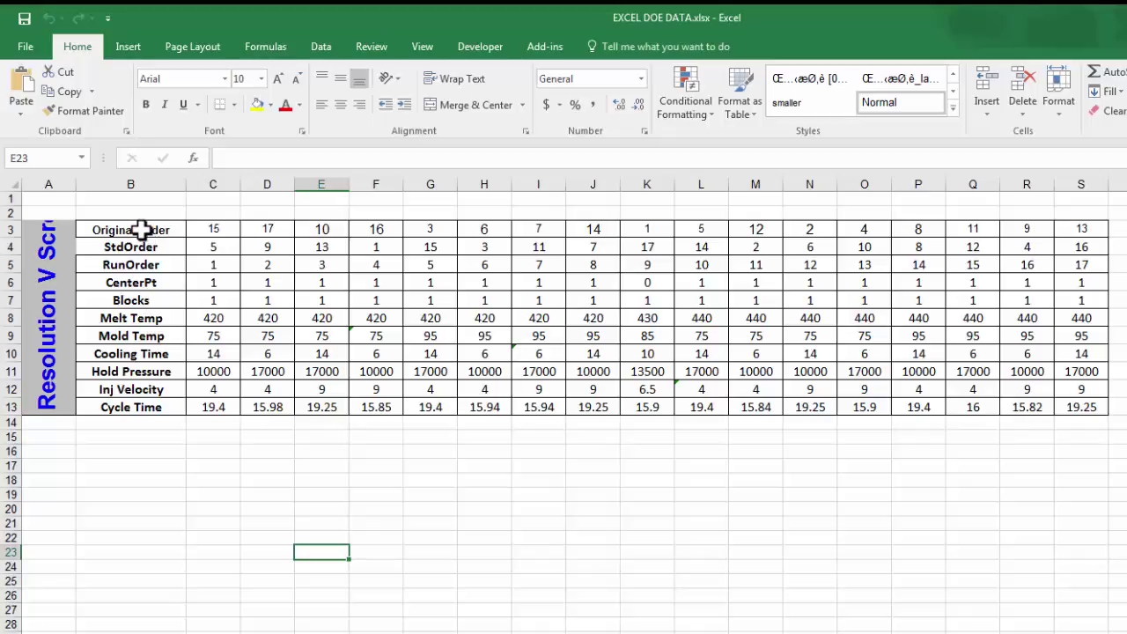
Copy the DOE table B3:S13 and move to an empty worksheet
{"action": "left_click_drag", "start_coordinate": [140, 228], "coordinate": [1080, 407]}
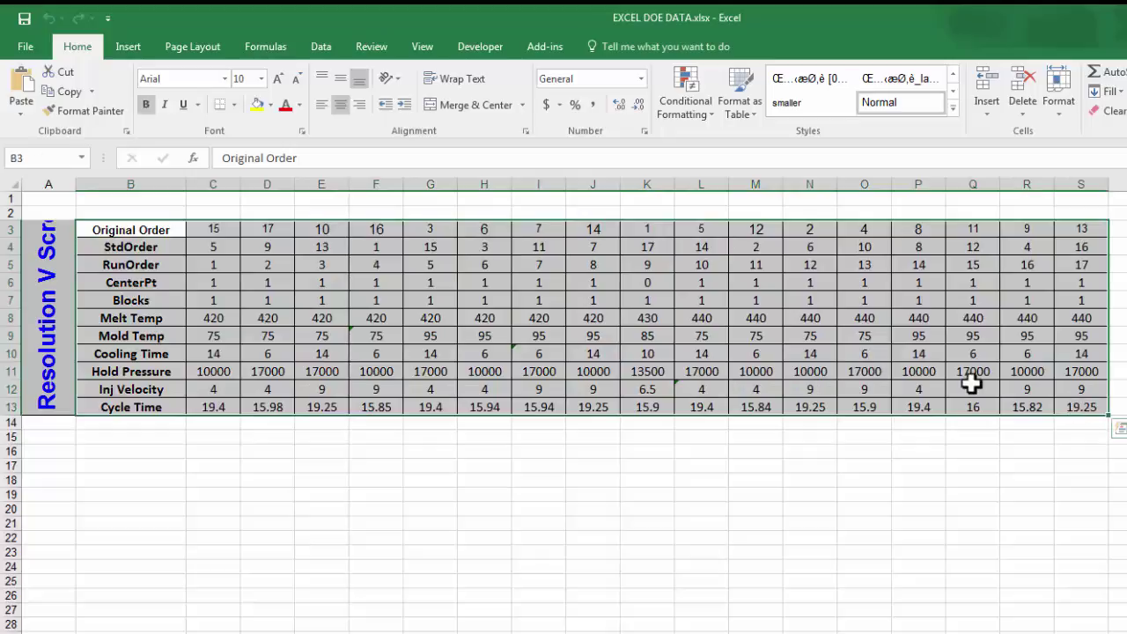
{"action": "key", "text": "ctrl+c"}
{"action": "right_click", "coordinate": [916, 374]}
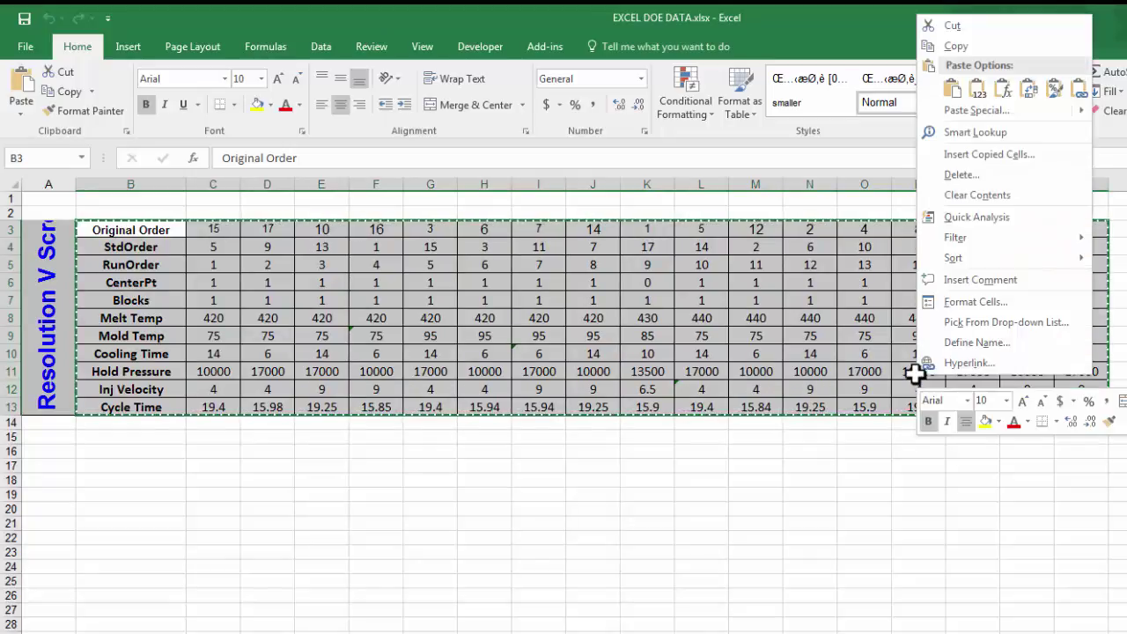
{"action": "left_click", "coordinate": [957, 46]}
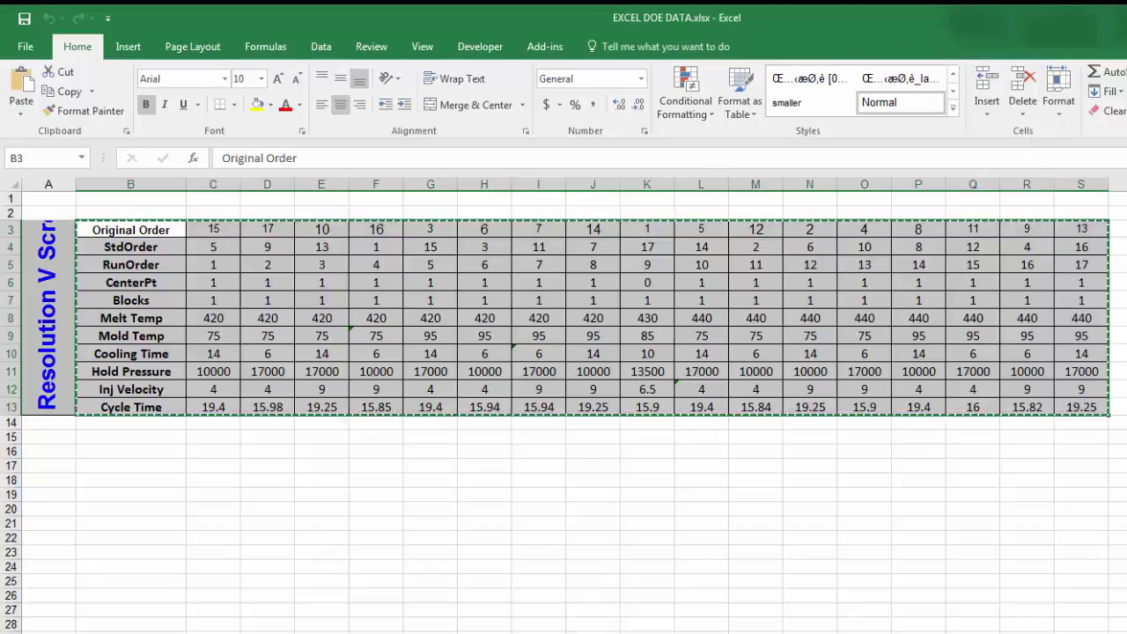
{"action": "key", "text": "ctrl+Page_Down"}
Paste the copied DOE table transposed starting at cell B3
{"action": "left_click", "coordinate": [96, 229]}
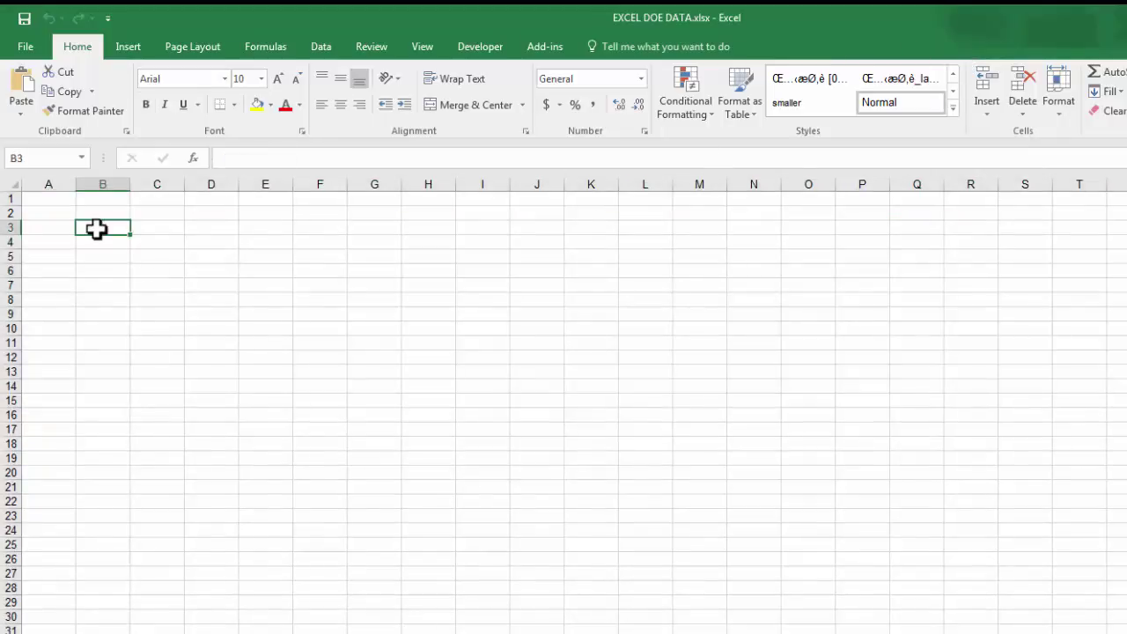
{"action": "right_click", "coordinate": [96, 229]}
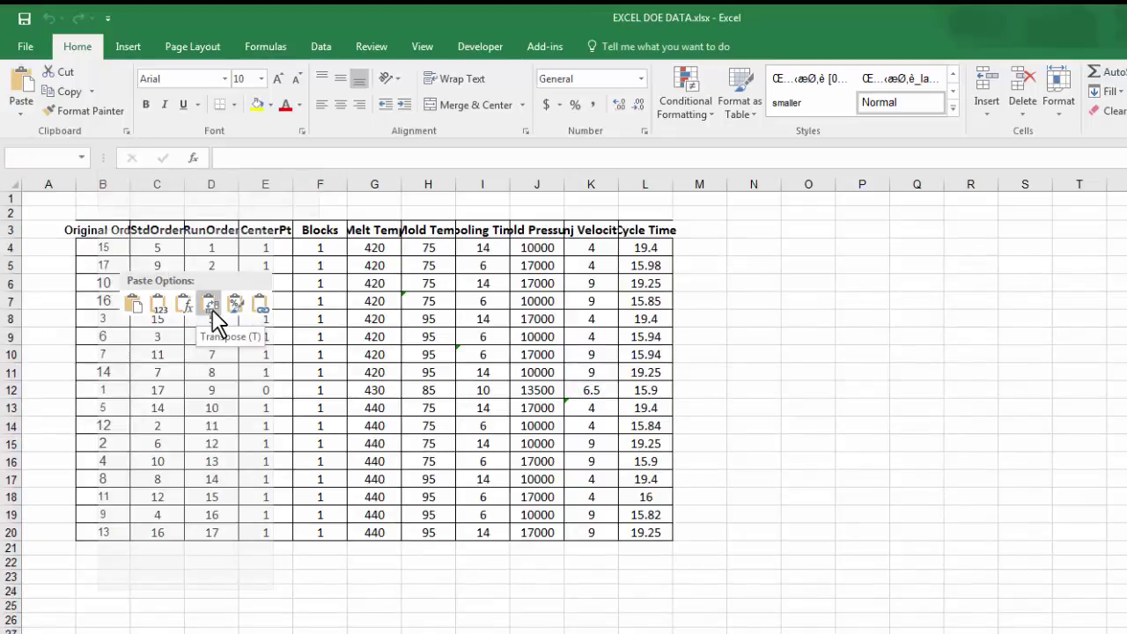
{"action": "left_click", "coordinate": [212, 308]}
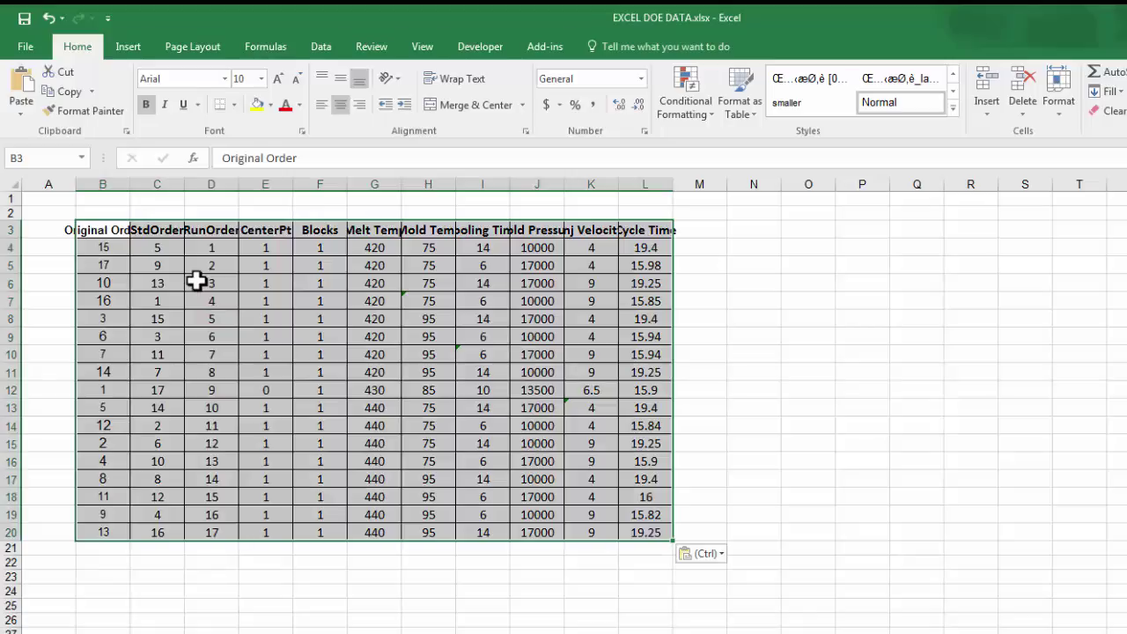
AutoFit columns B through L so the full headers show
{"action": "left_click", "coordinate": [196, 280]}
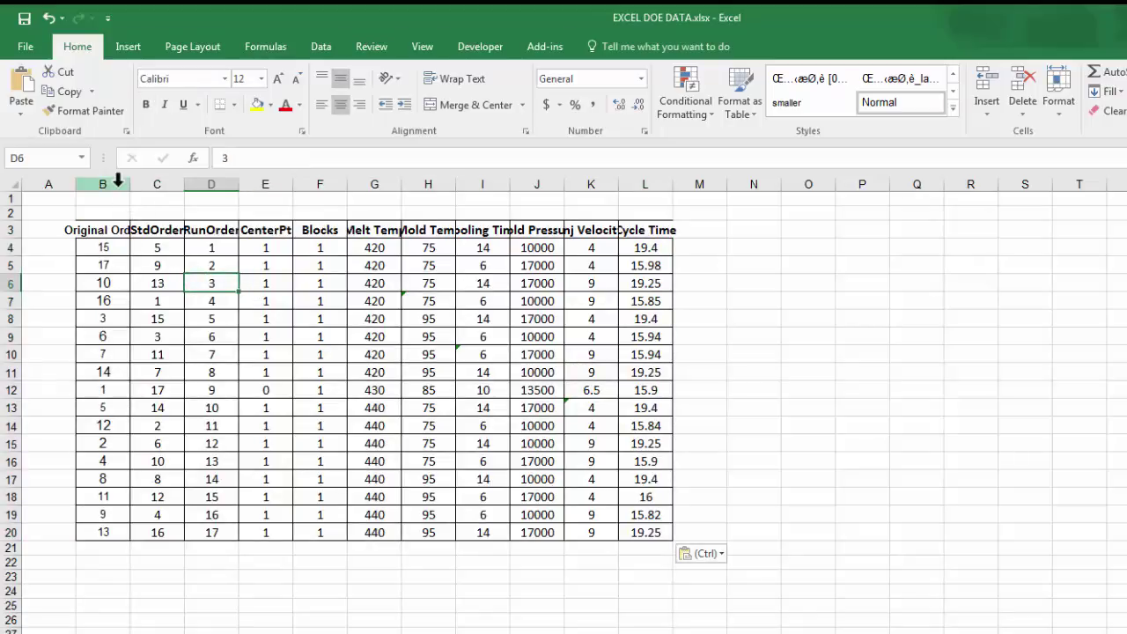
{"action": "left_click_drag", "start_coordinate": [118, 182], "coordinate": [637, 184]}
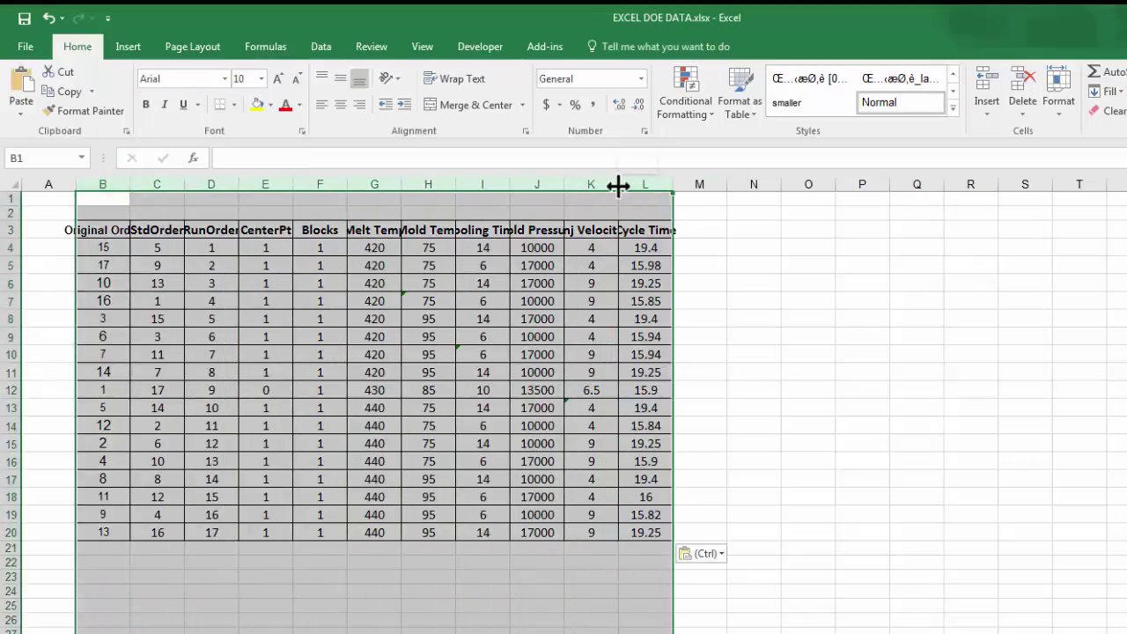
{"action": "double_click", "coordinate": [618, 185]}
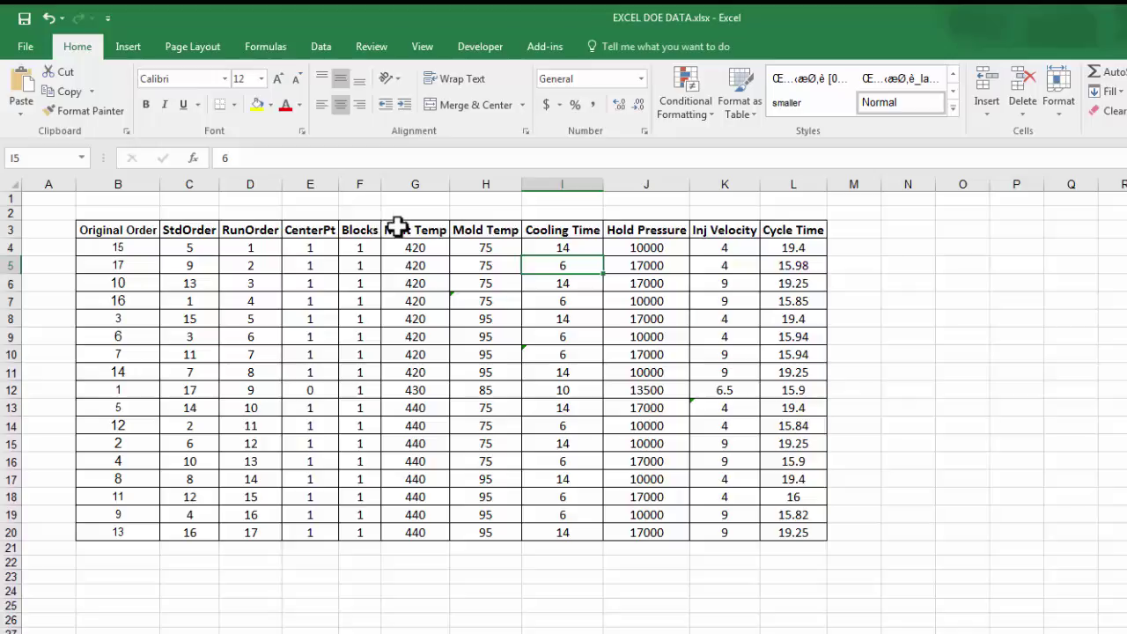
Copy G3:L20, Melt Temp through Cycle Time with all runs, and switch to Minitab
{"action": "left_click_drag", "start_coordinate": [398, 227], "coordinate": [718, 266]}
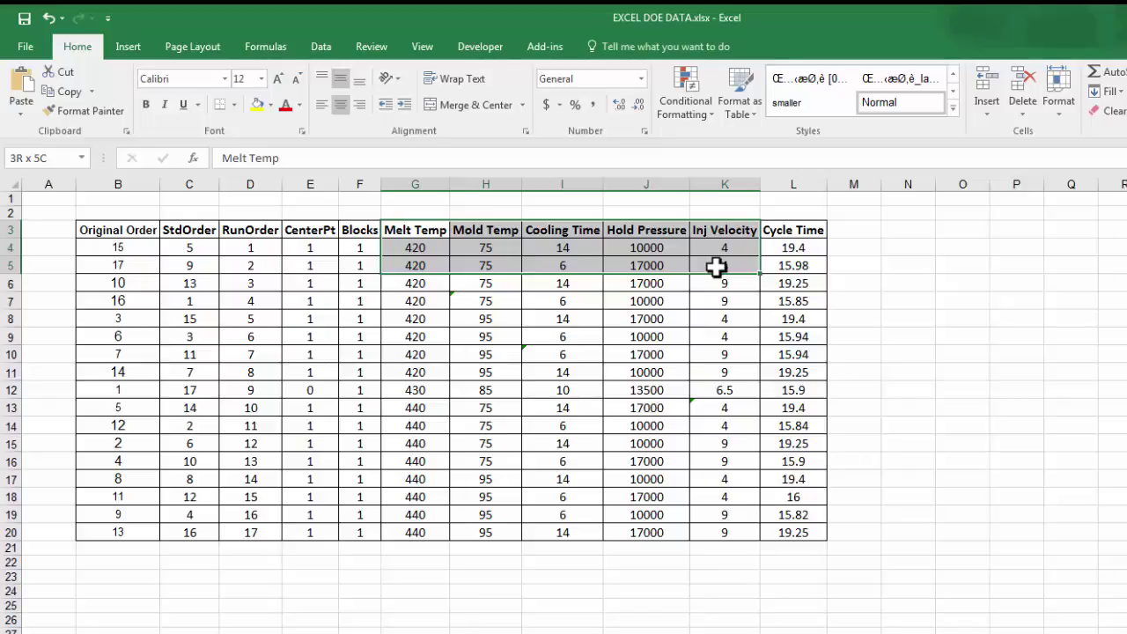
{"action": "left_click_drag", "start_coordinate": [717, 266], "coordinate": [795, 533]}
{"action": "right_click", "coordinate": [589, 338]}
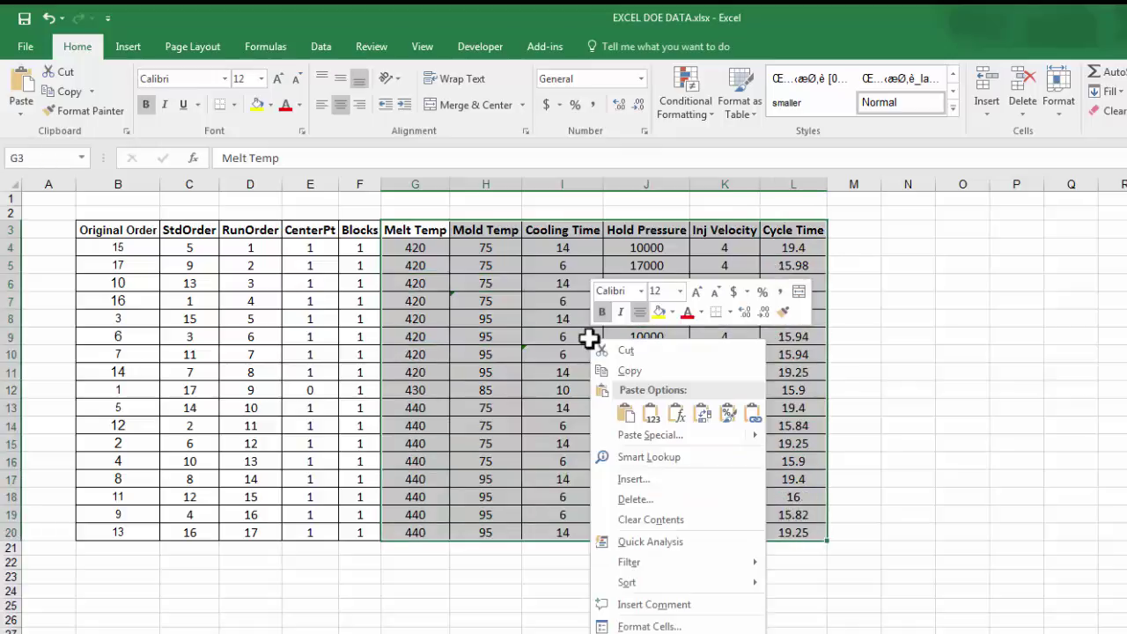
{"action": "left_click", "coordinate": [634, 373]}
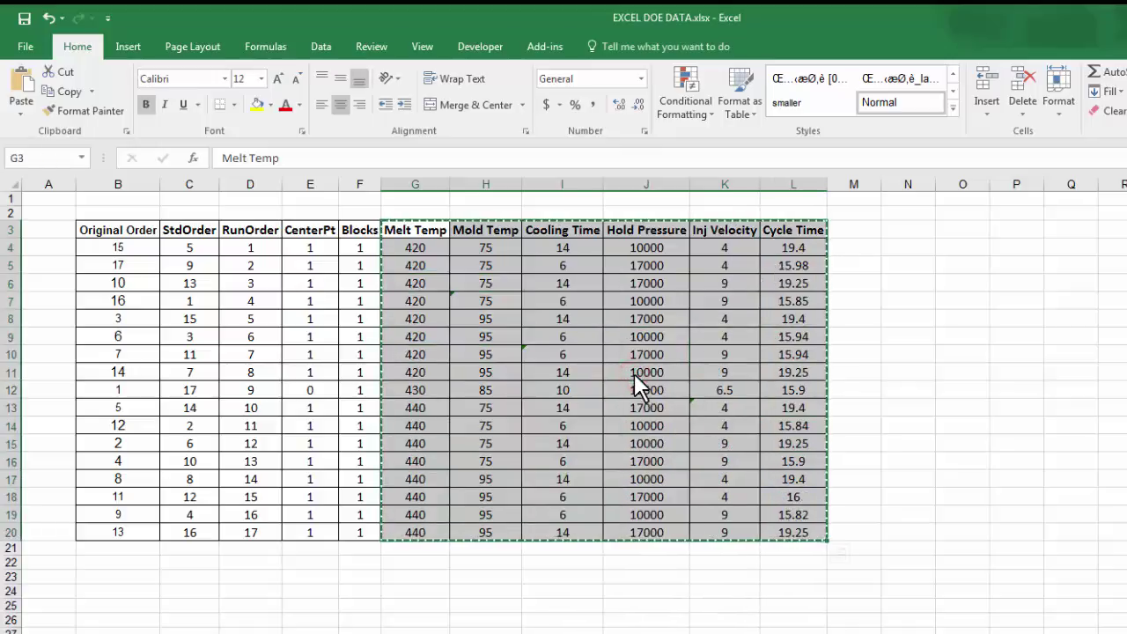
{"action": "key", "text": "alt+Tab"}
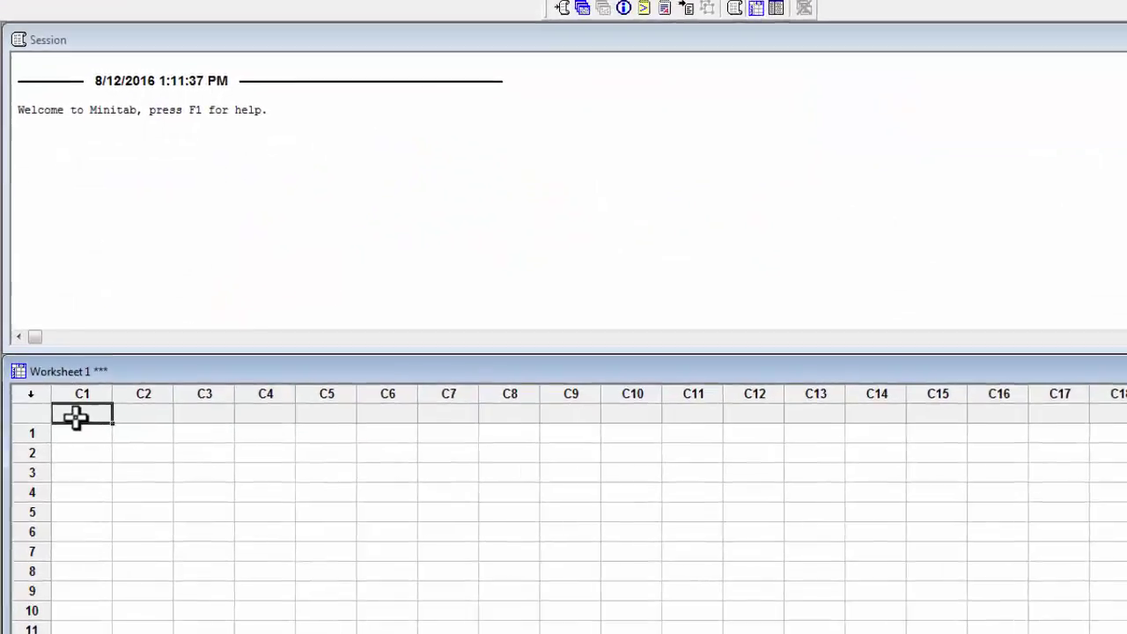
Paste the copied columns into C1 of Worksheet 1, then go to Stat > DOE > Factorial
{"action": "right_click", "coordinate": [68, 427]}
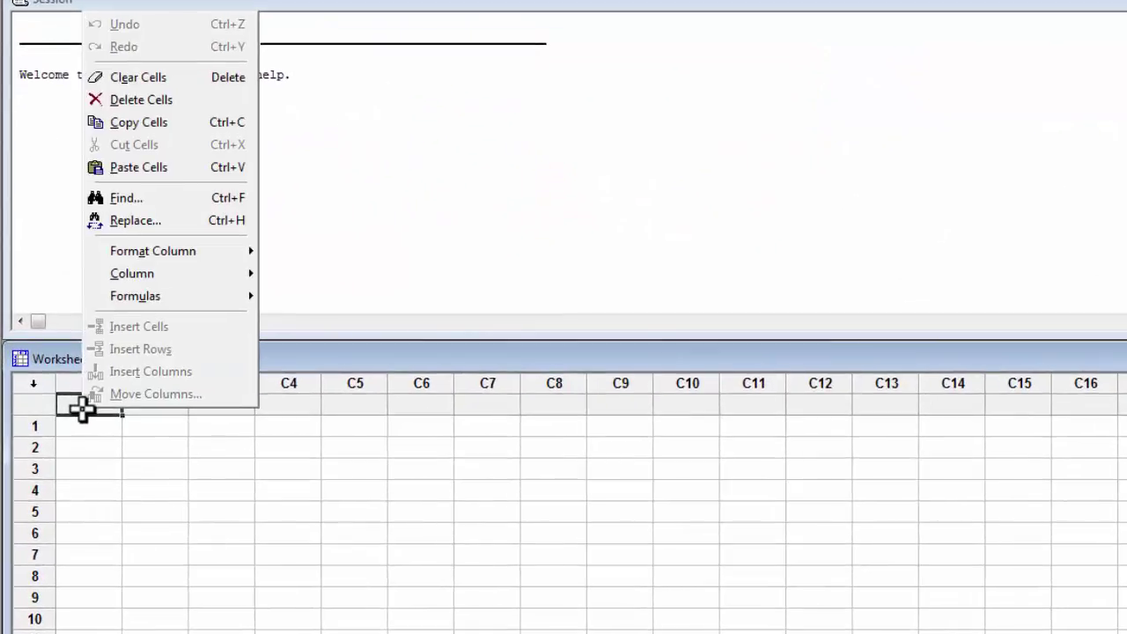
{"action": "left_click", "coordinate": [155, 168]}
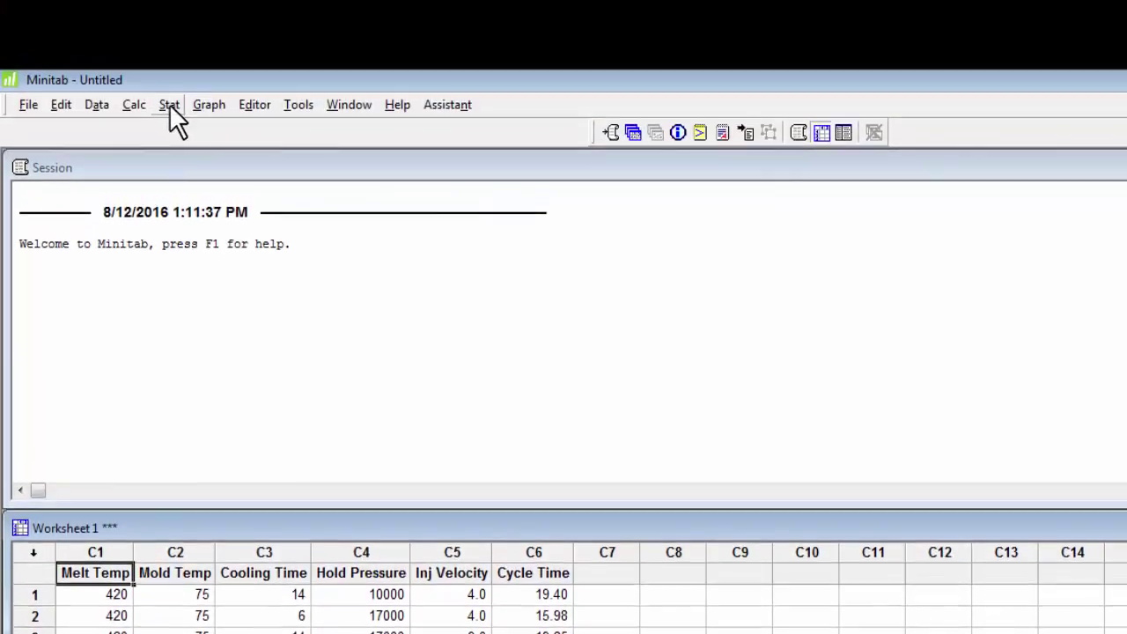
{"action": "left_click", "coordinate": [169, 104]}
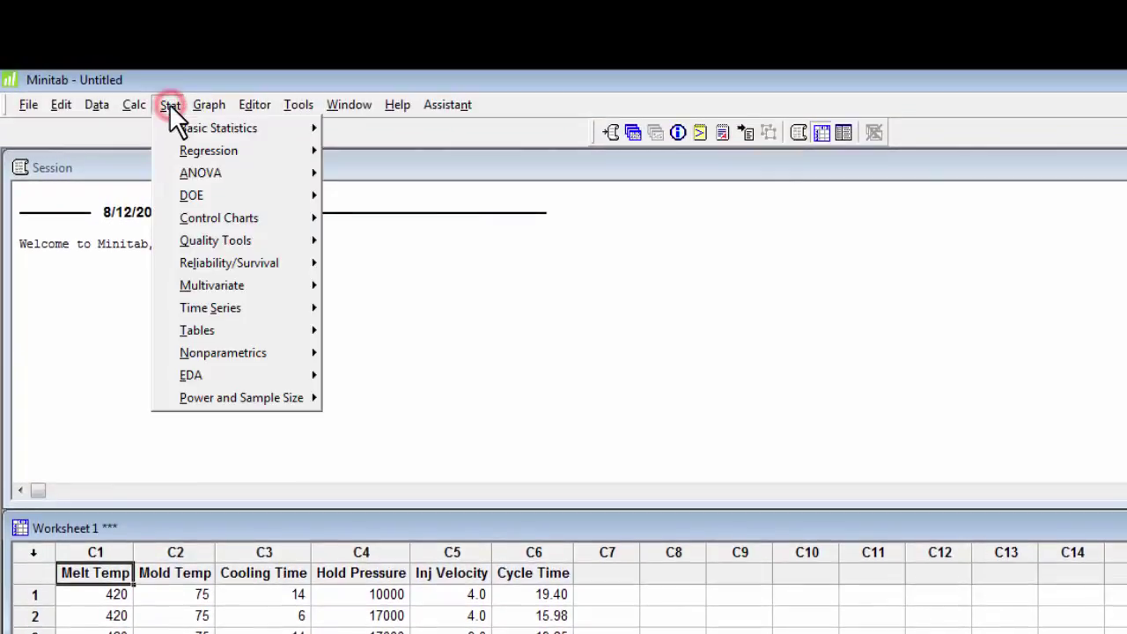
{"action": "left_click", "coordinate": [198, 204]}
{"action": "left_click", "coordinate": [361, 204]}
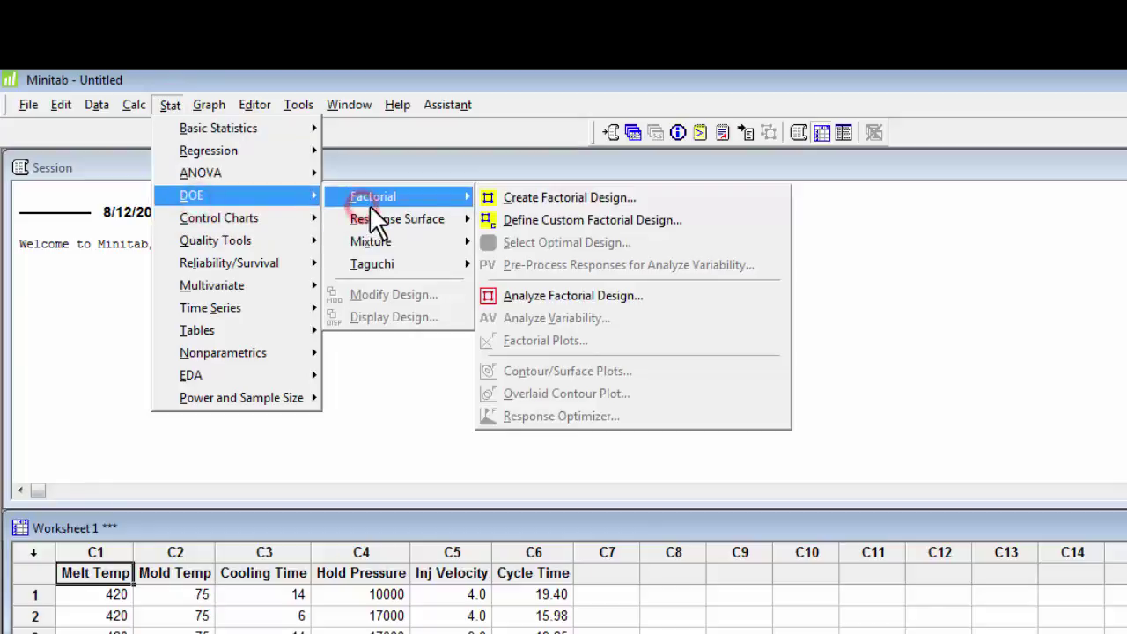
Define a custom factorial design with Melt Temp, Mold Temp, Cooling Time, Hold Pressure and Inj Velocity as factors
{"action": "left_click", "coordinate": [613, 222]}
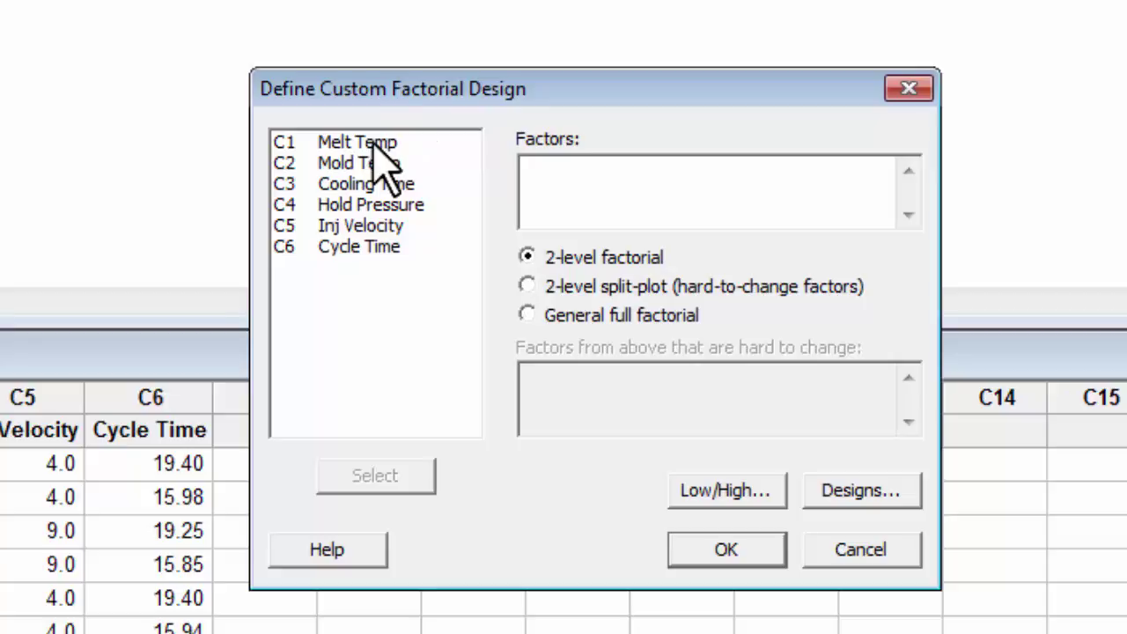
{"action": "double_click", "coordinate": [368, 139]}
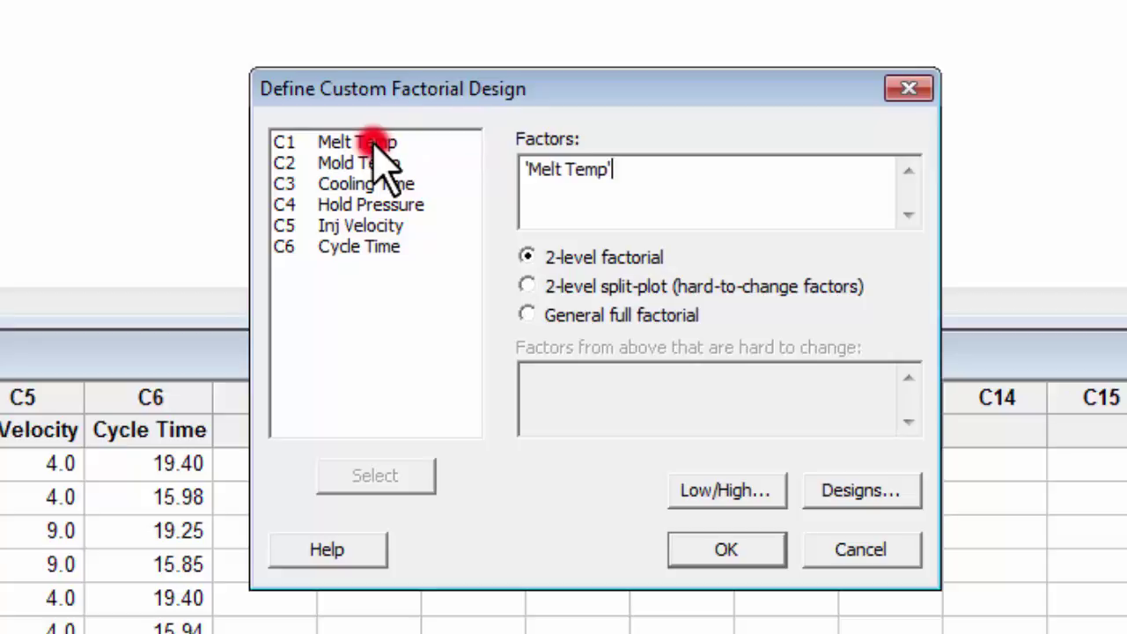
{"action": "left_click", "coordinate": [378, 164]}
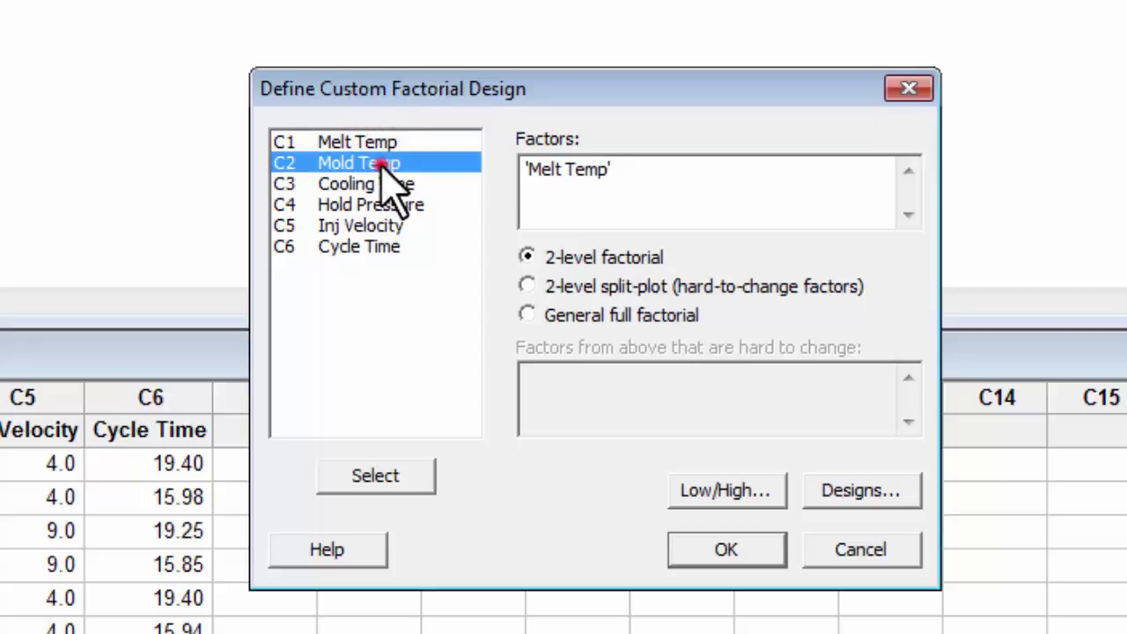
{"action": "left_click", "coordinate": [390, 476]}
{"action": "double_click", "coordinate": [392, 178]}
{"action": "double_click", "coordinate": [397, 205]}
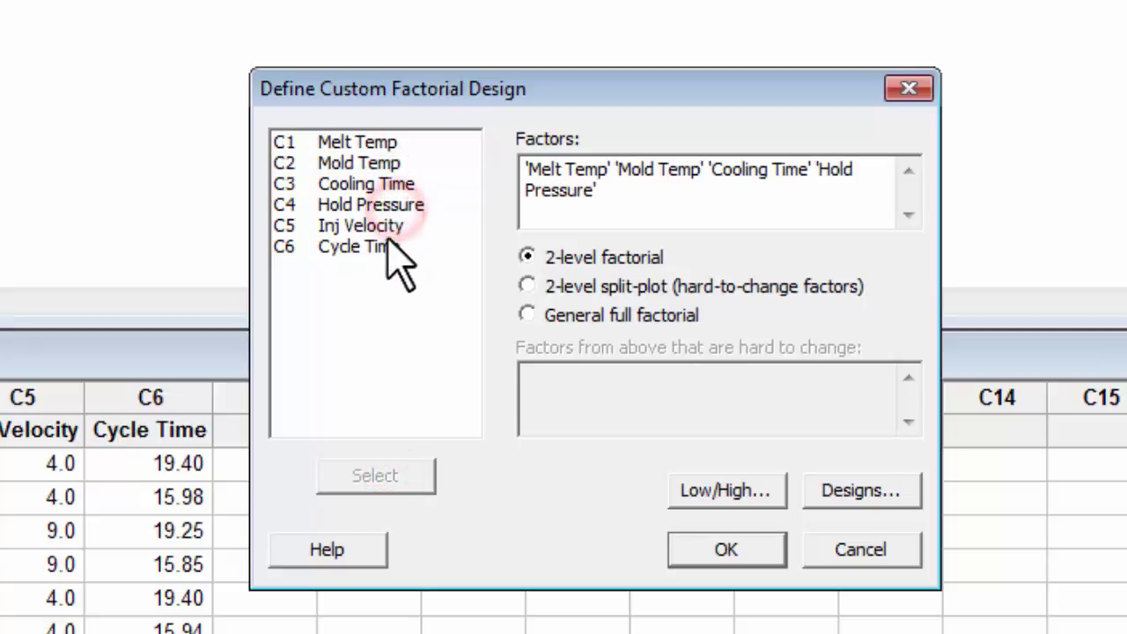
{"action": "left_click", "coordinate": [388, 226]}
{"action": "double_click", "coordinate": [387, 225]}
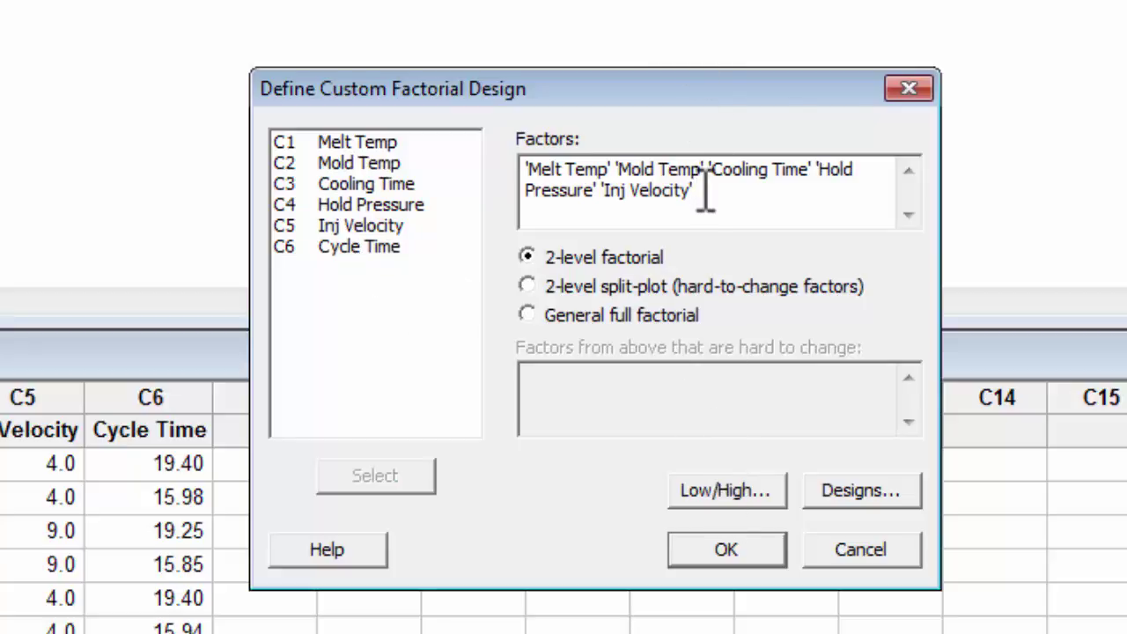
Accept the factors' low/high levels and confirm the design, adding StdOrder, RunOrder, Blocks and CenterPt columns
{"action": "left_click", "coordinate": [711, 489]}
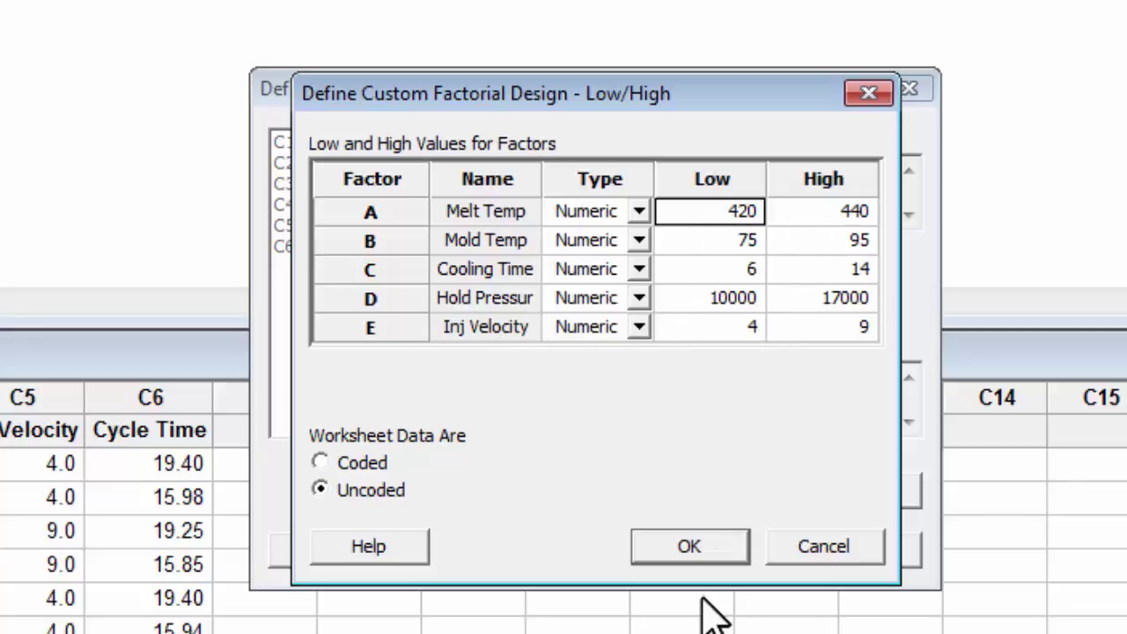
{"action": "left_click", "coordinate": [695, 550]}
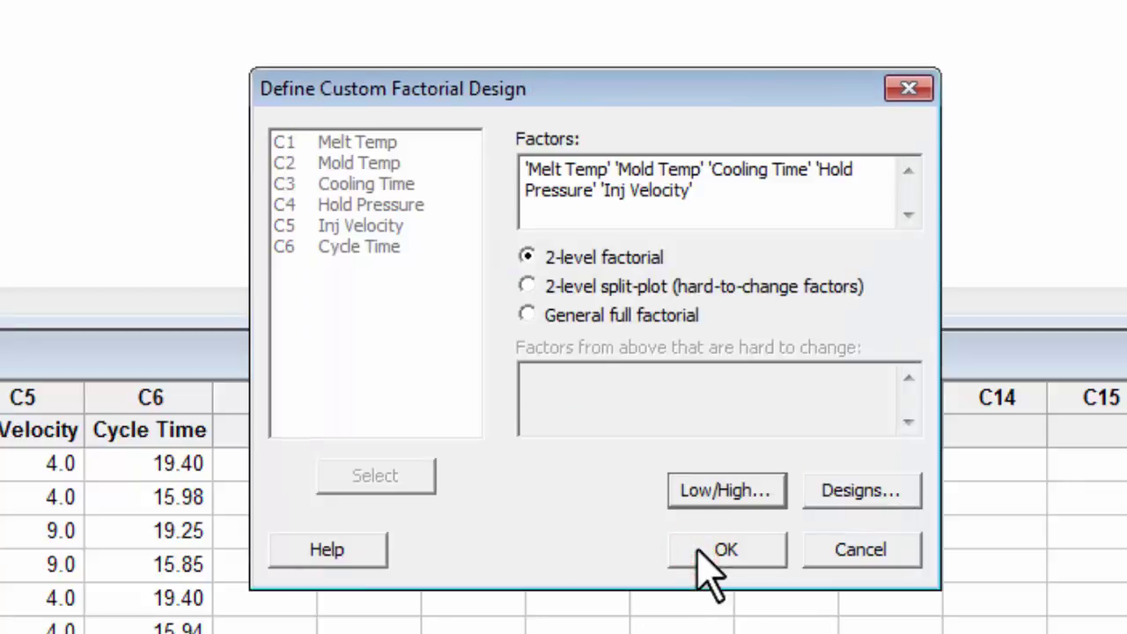
{"action": "left_click", "coordinate": [697, 550]}
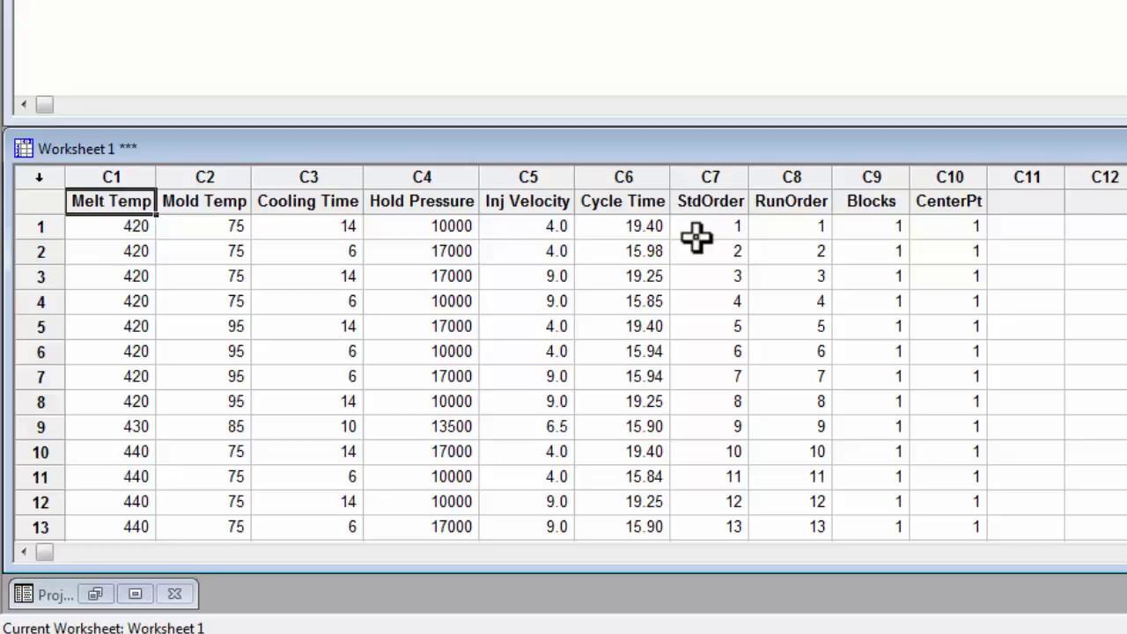
{"action": "scroll", "coordinate": [695, 236], "scroll_direction": "down", "scroll_amount": 2}
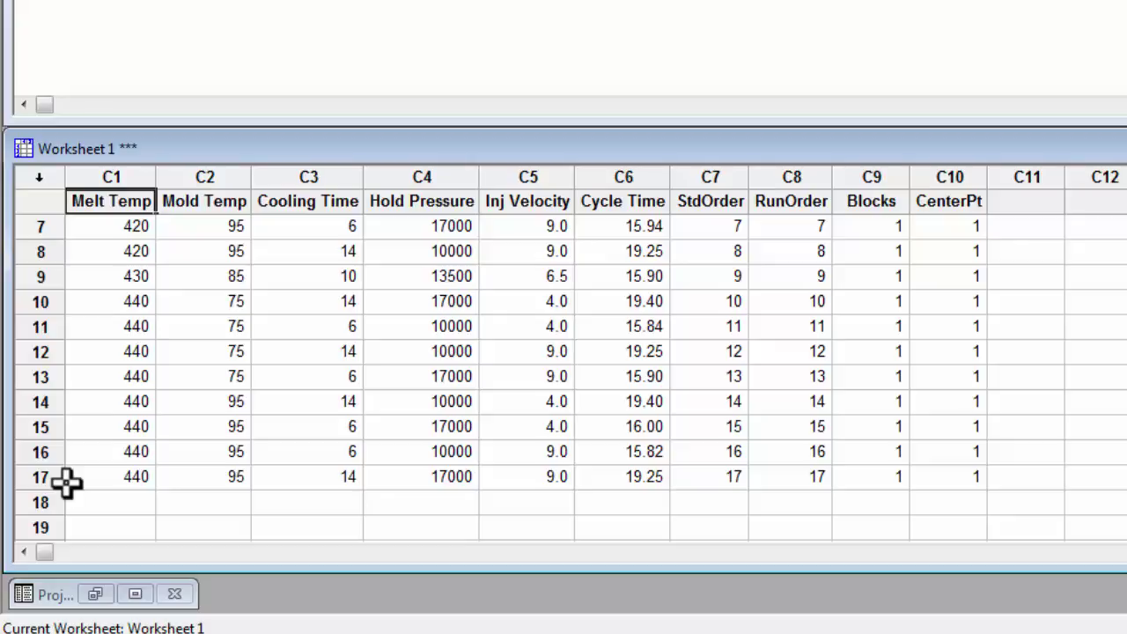
{"action": "scroll", "coordinate": [106, 478], "scroll_direction": "up", "scroll_amount": 2}
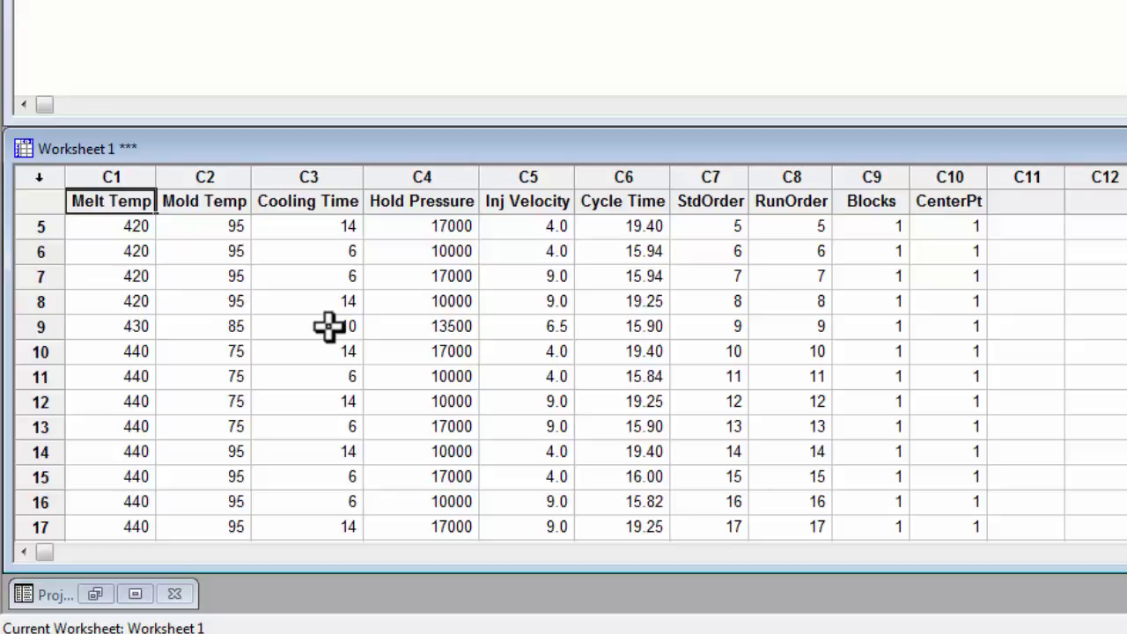
Enter 0 in the CenterPt cell (C10) of row 9, the middle-level run
{"action": "left_click", "coordinate": [48, 325]}
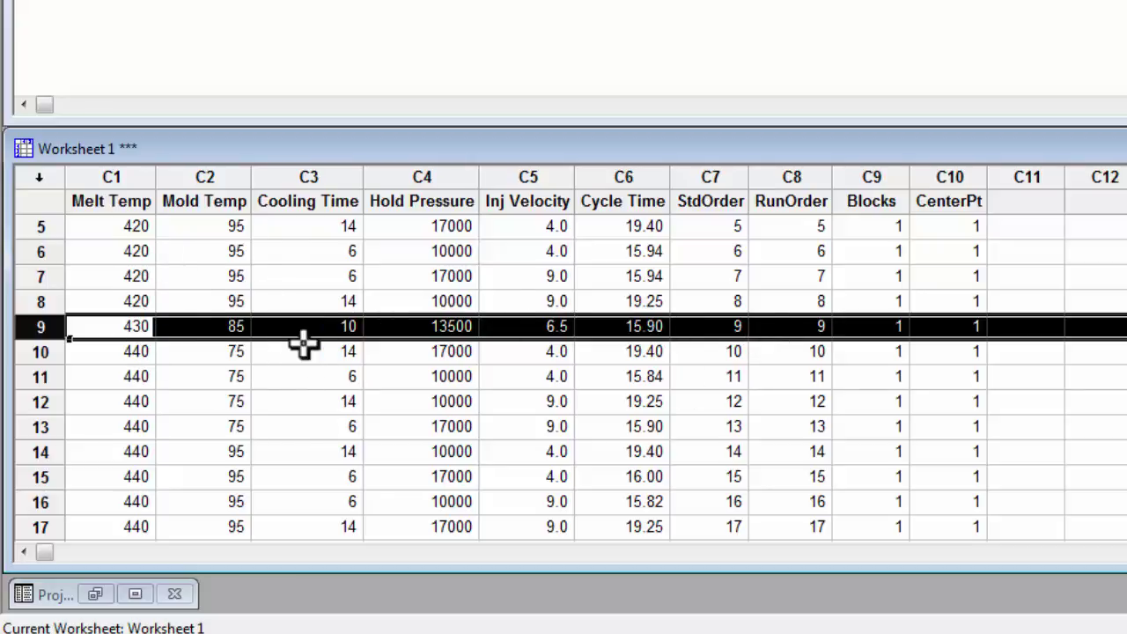
{"action": "left_click", "coordinate": [968, 326]}
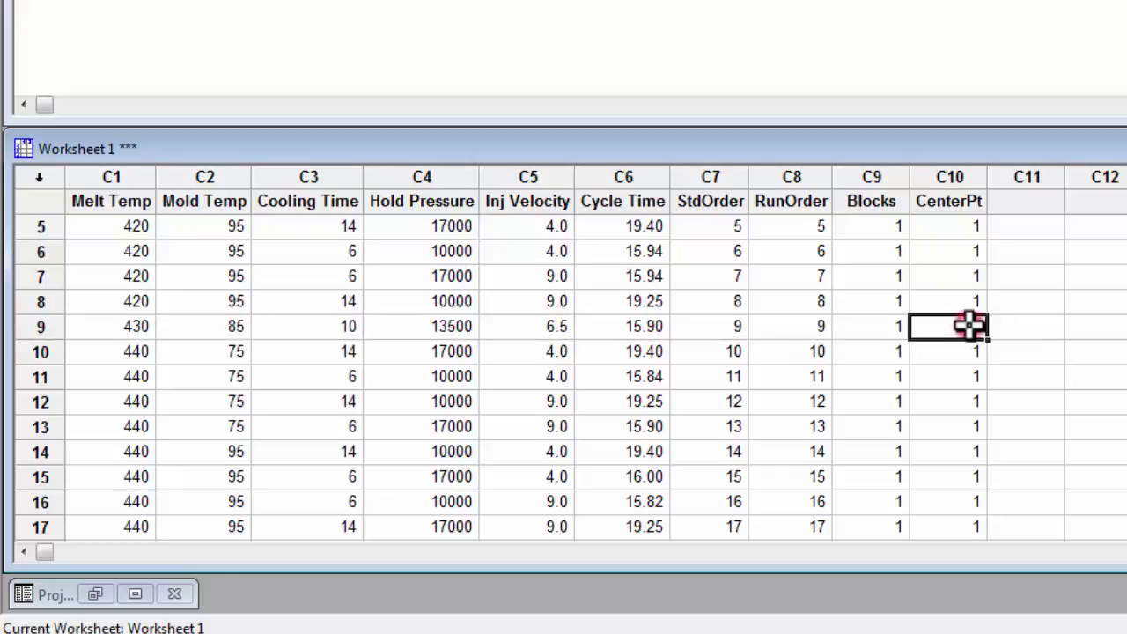
{"action": "type", "text": "0"}
{"action": "key", "text": "Return"}
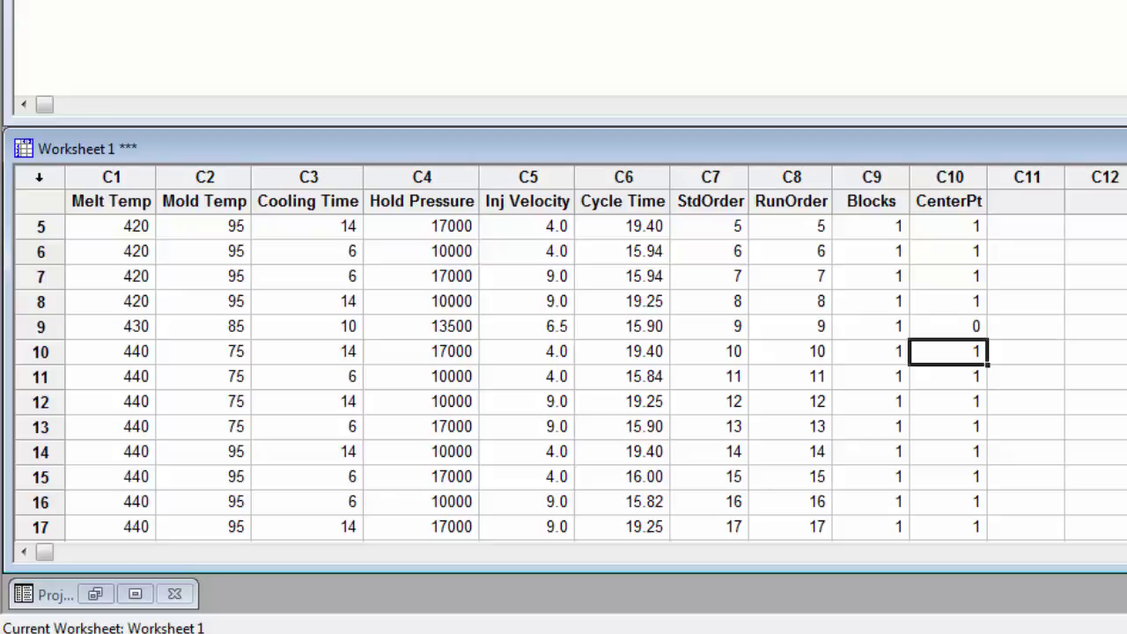